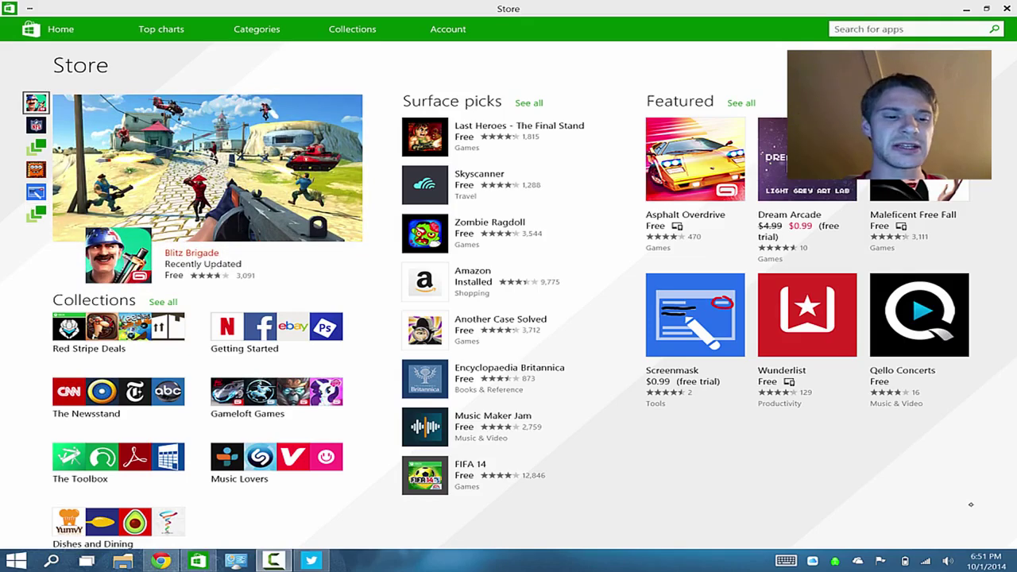
Maximize the Store window, minimize and restore it, then switch to Twitter's home feed
left_click(17, 561)
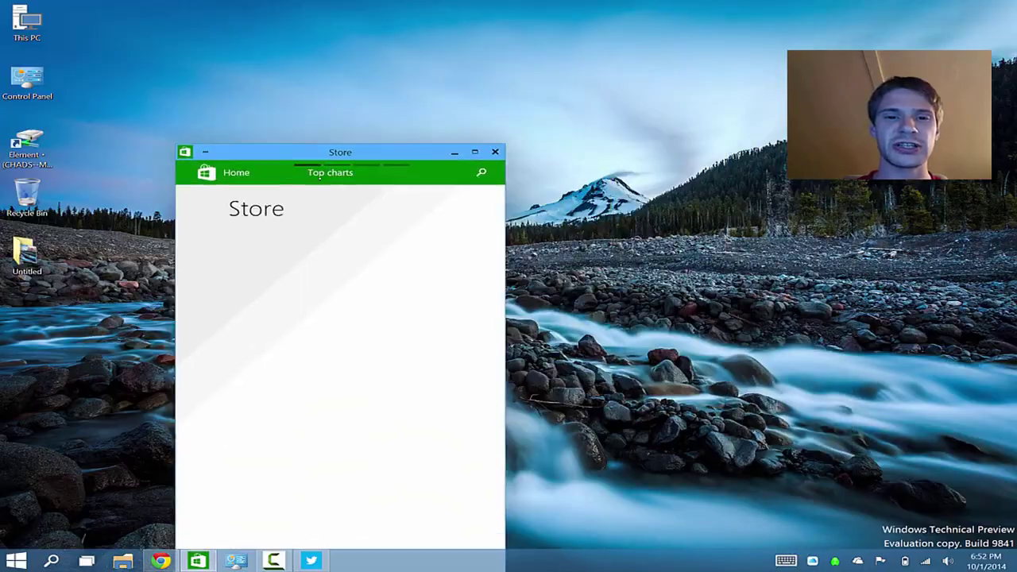
left_click_drag(374, 152, 451, 2)
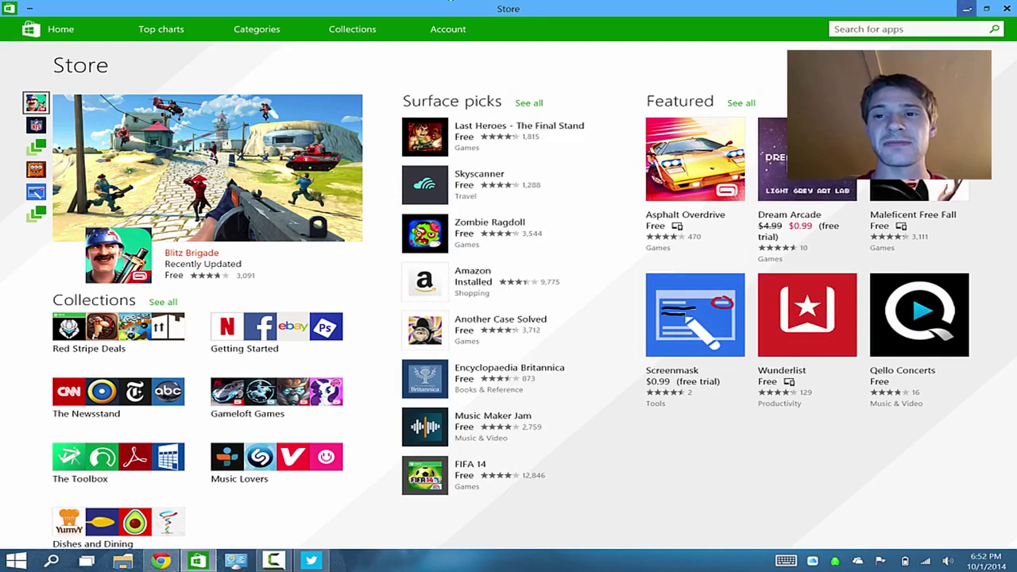
left_click(965, 8)
left_click(197, 561)
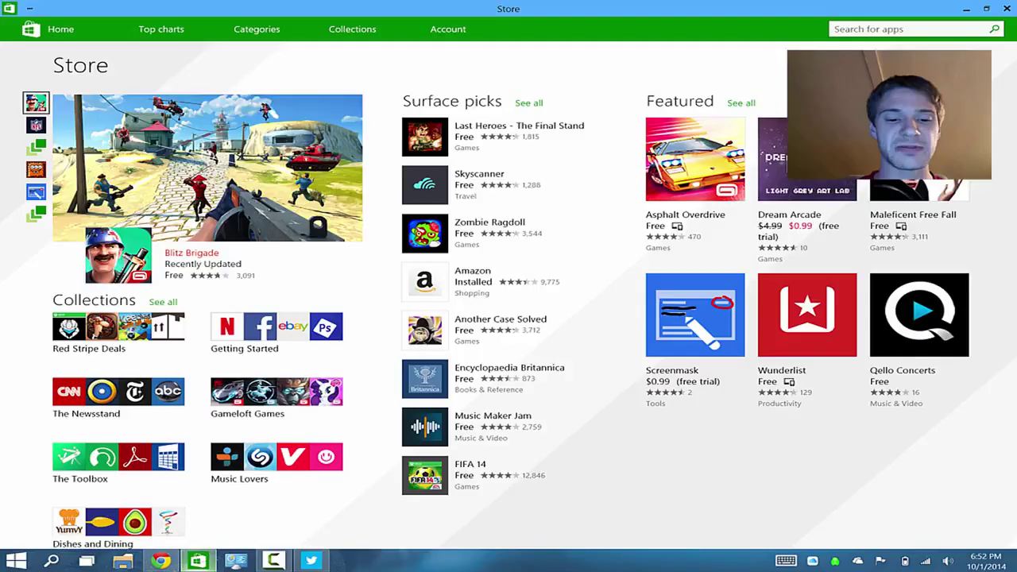
left_click(311, 562)
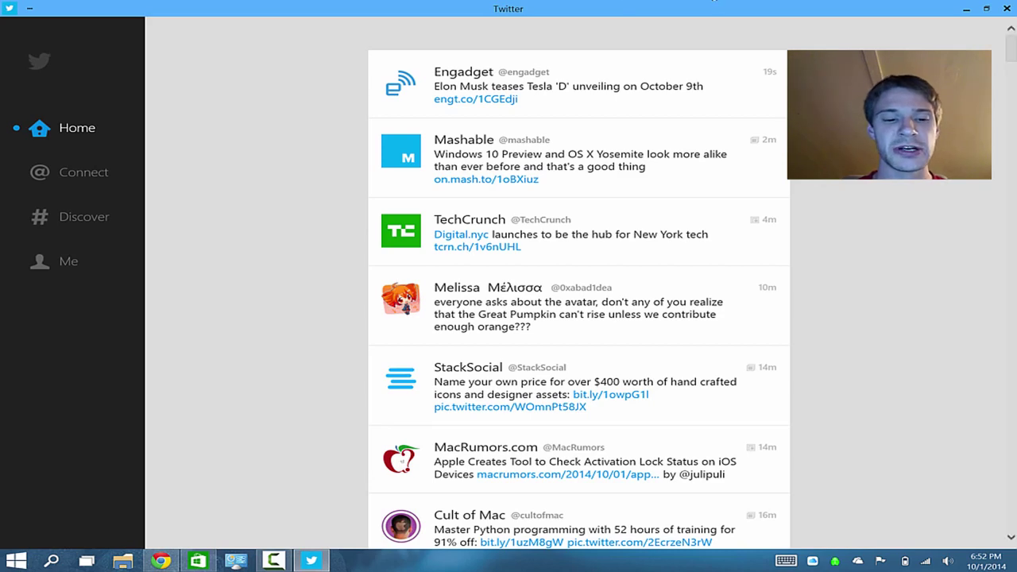
Shrink Chrome out of full screen and float Twitter over the maximized Store
left_click(160, 561)
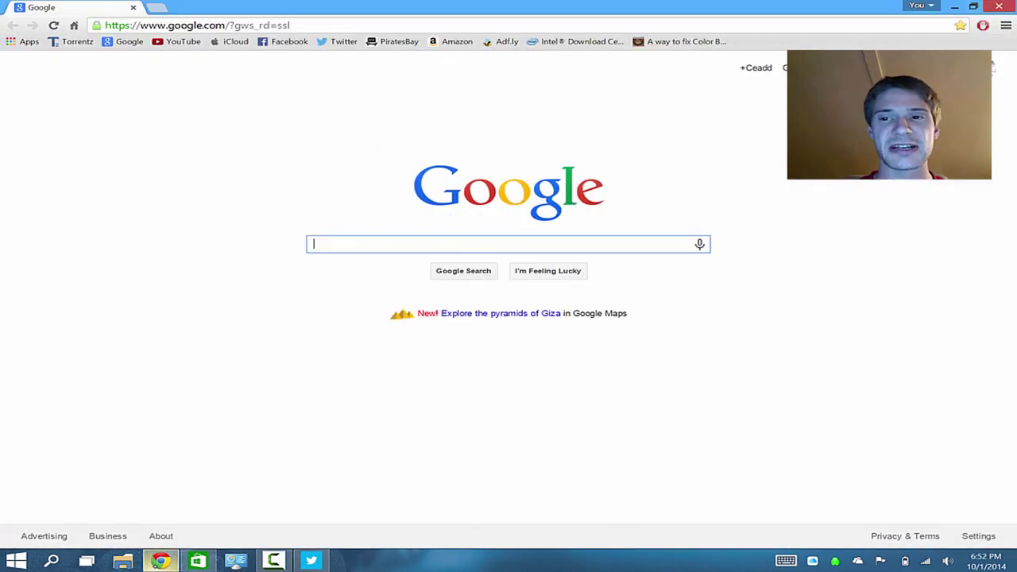
left_click(698, 99)
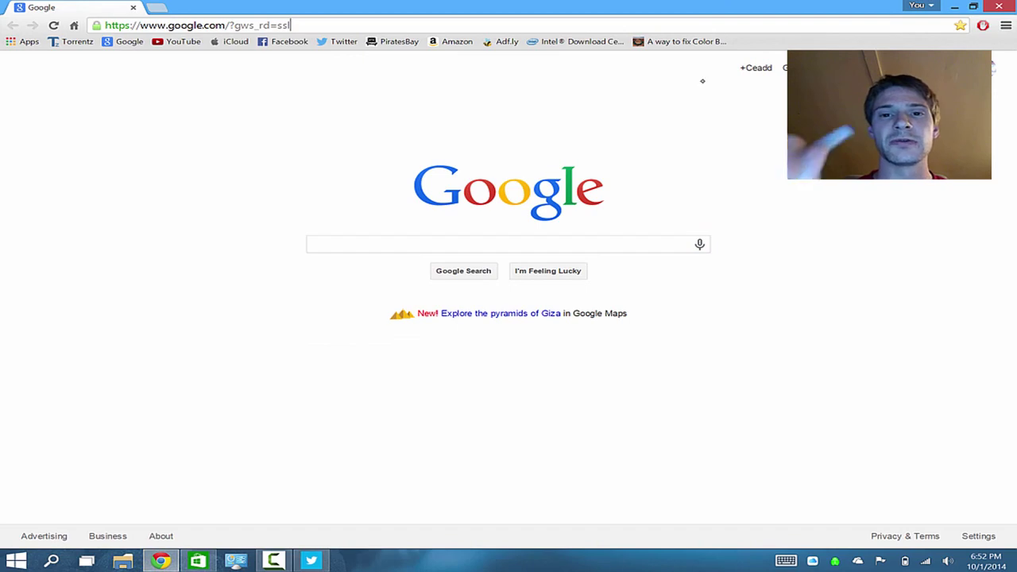
left_click_drag(318, 7, 557, 238)
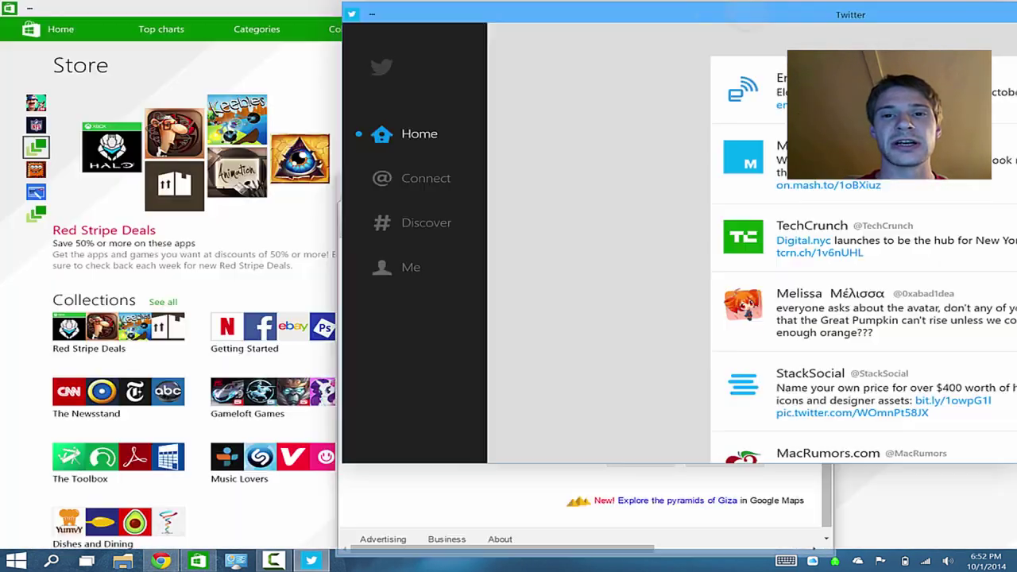
left_click_drag(851, 14, 445, 62)
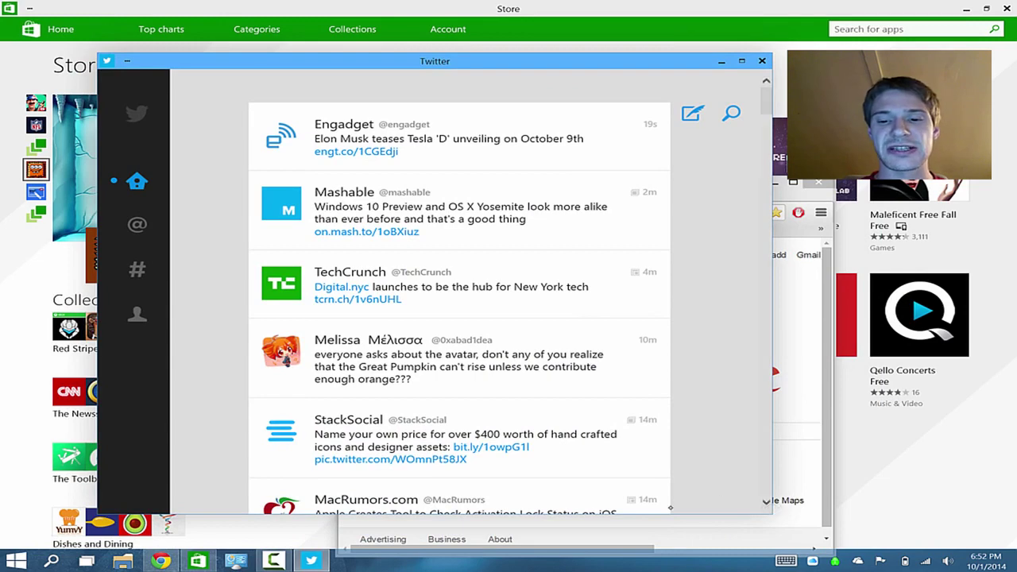
left_click(766, 502)
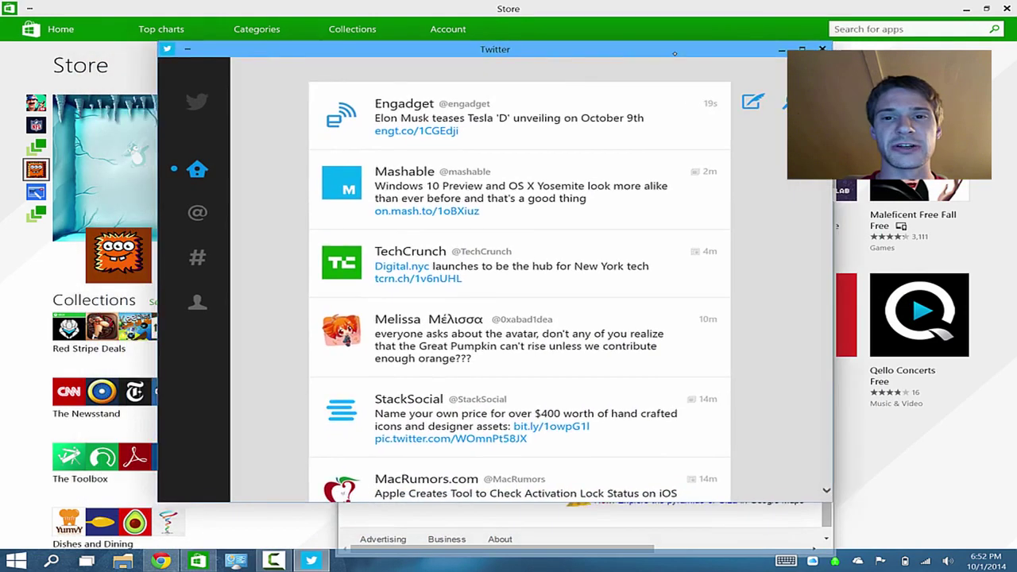
Snap Twitter to the right half and fill the left half with Chrome
left_click_drag(499, 62, 1013, 238)
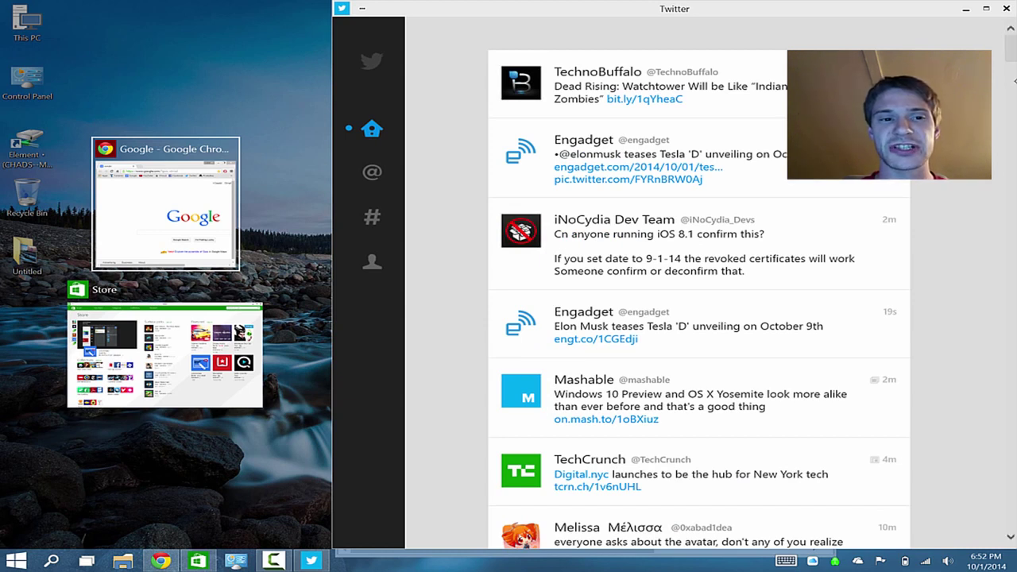
left_click(166, 207)
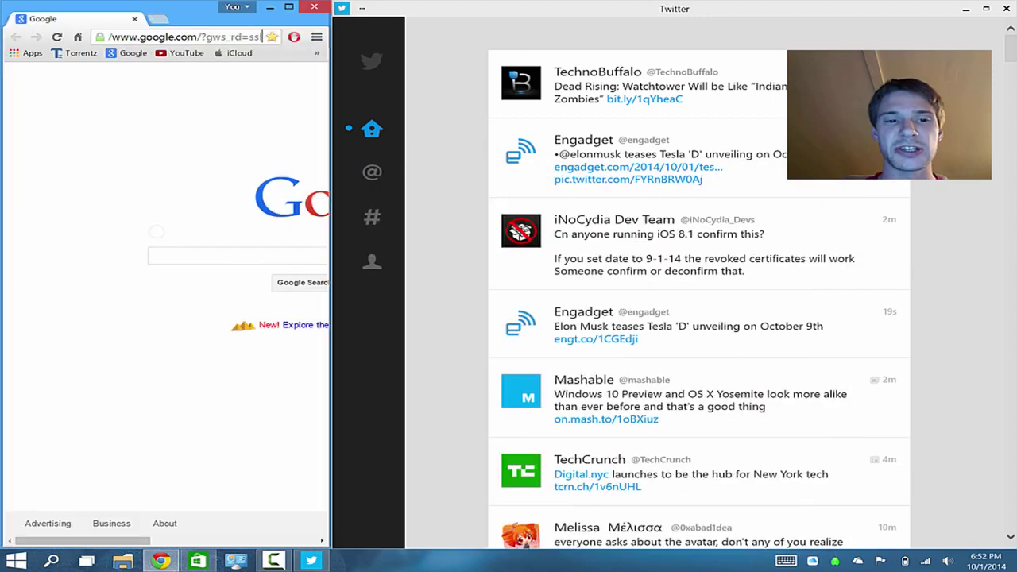
left_click(220, 255)
left_click(173, 397)
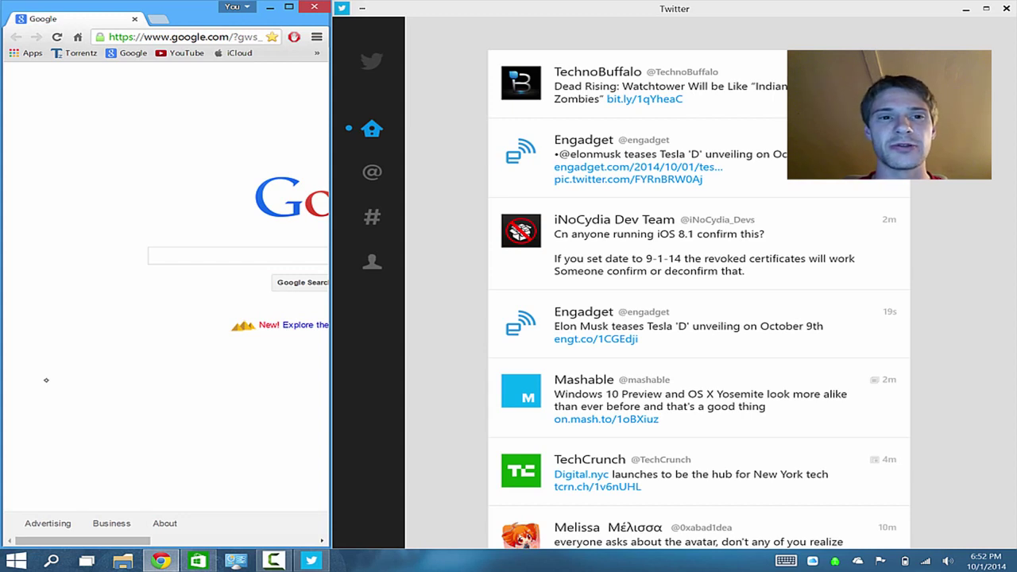
Bring Twitter to the front and maximize it, then switch to the Store
left_click(621, 7)
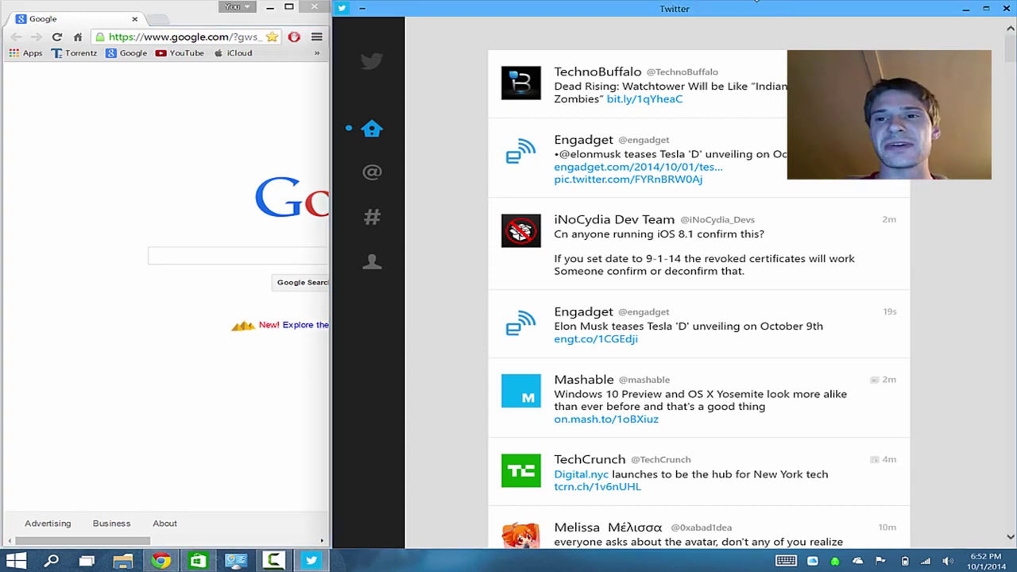
left_click(986, 8)
key("alt+Tab")
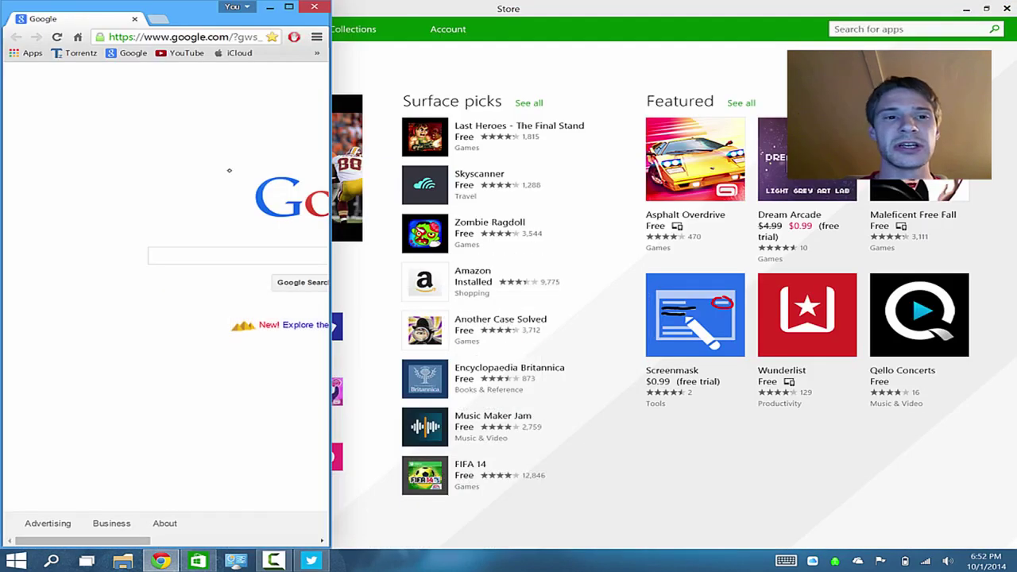
Snap Chrome to the right with the Store on the left, then open Task View
mouse_move(183, 18)
left_mouse_down()
mouse_move(523, 1)
mouse_move(1014, 238)
left_mouse_up()
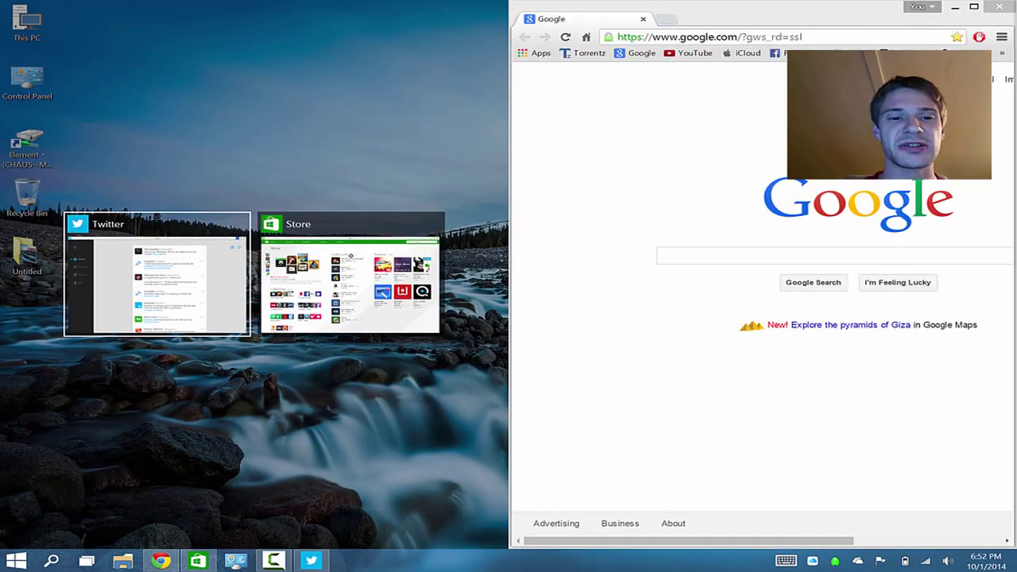
left_click(350, 279)
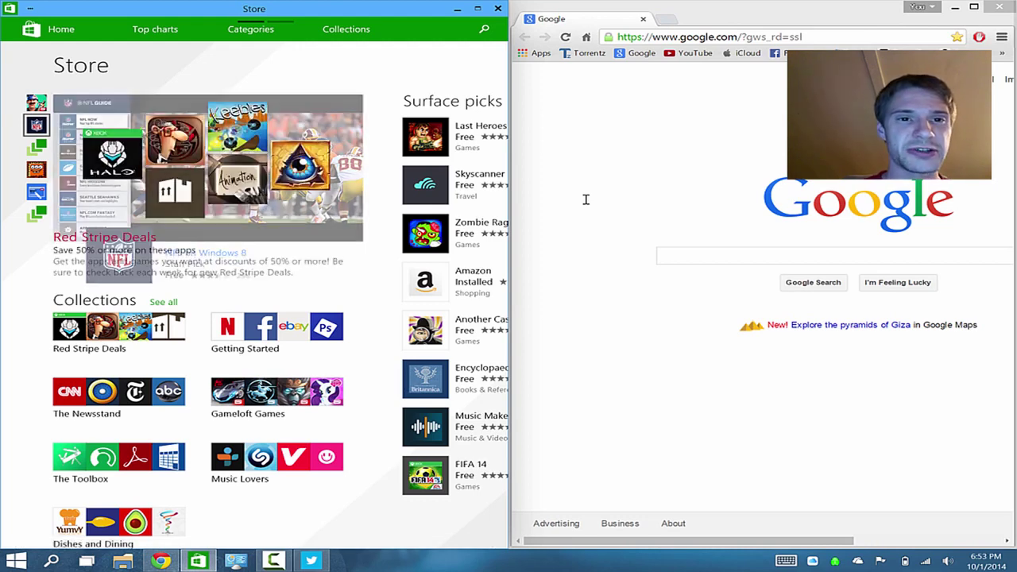
left_click(87, 562)
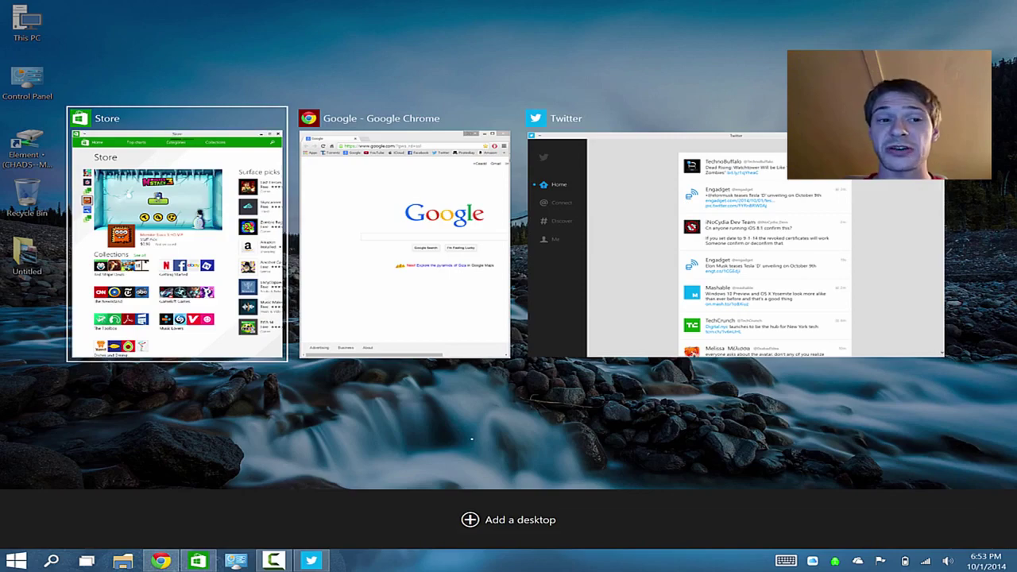
Add Desktop 2 and switch to it, then return to Desktop 1 through Task View
left_click(509, 520)
left_click(528, 512)
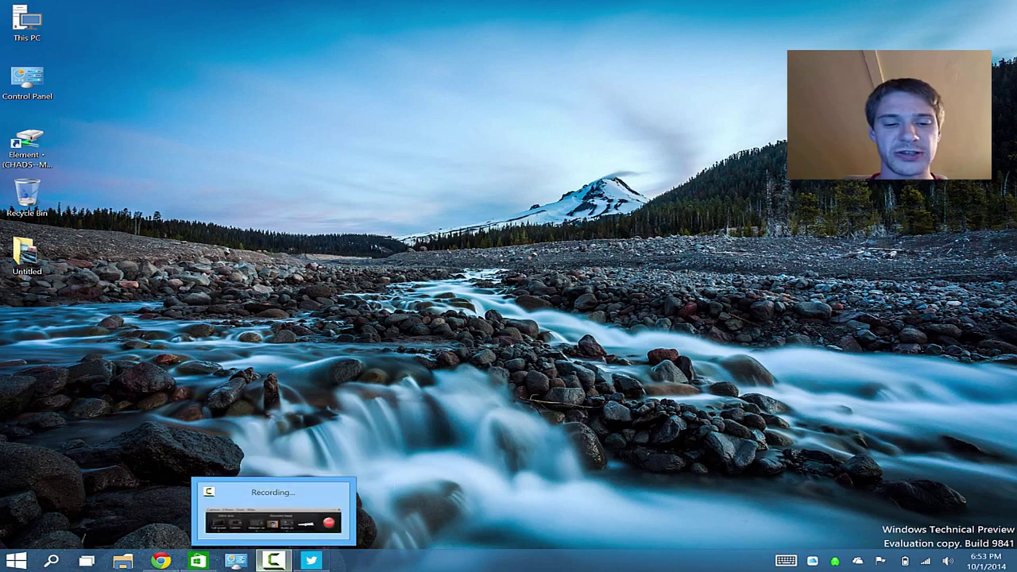
left_click(16, 561)
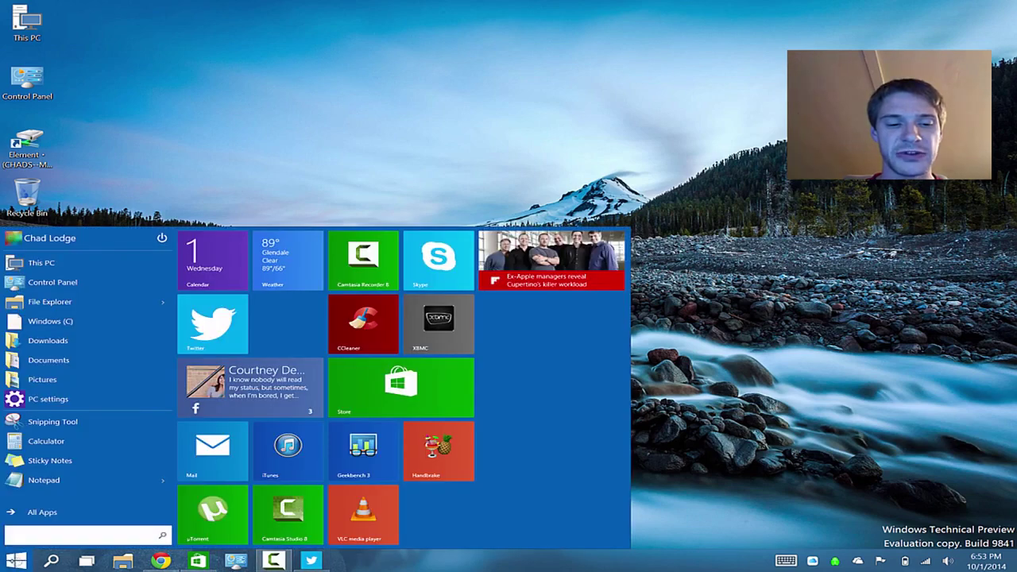
left_click(87, 561)
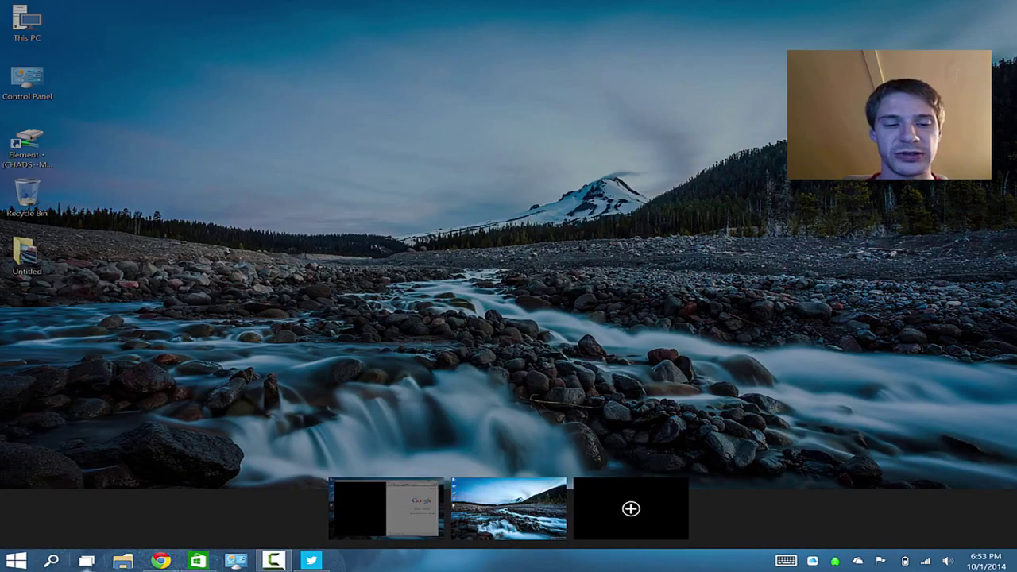
left_click(386, 509)
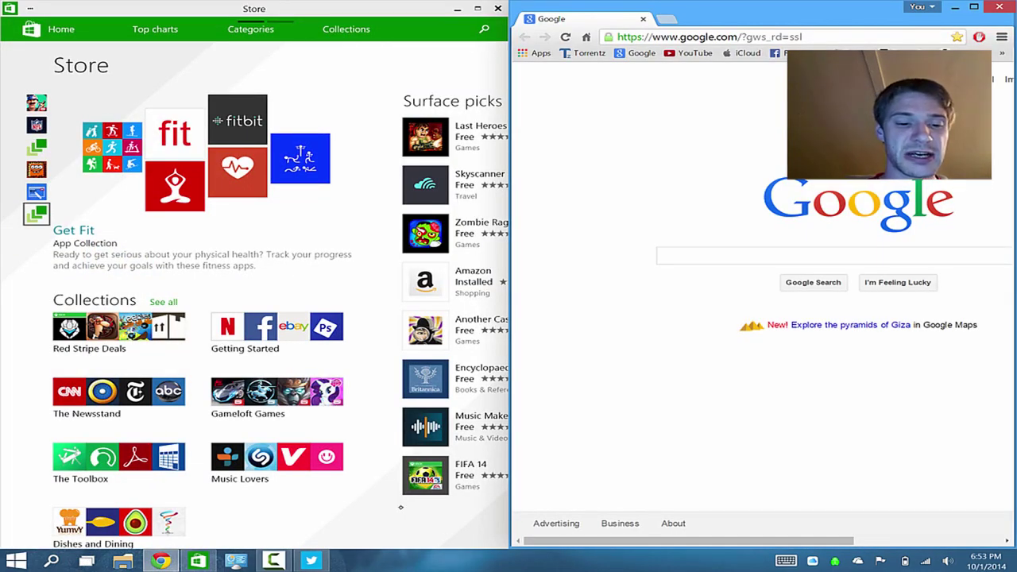
Snap the Store right with Win+Right, put Twitter on the left, then minimize Twitter
left_click(457, 7)
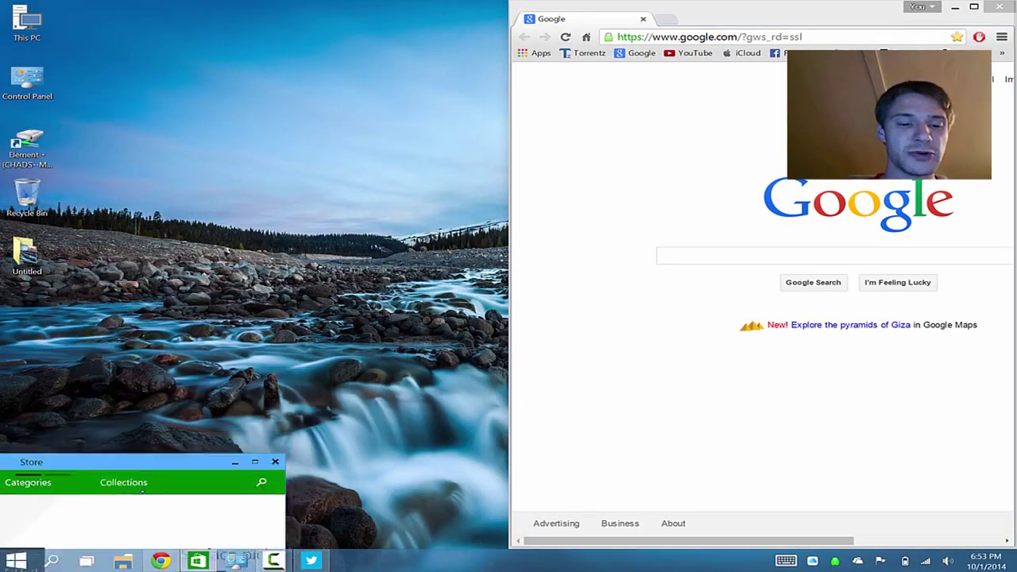
left_click(197, 561)
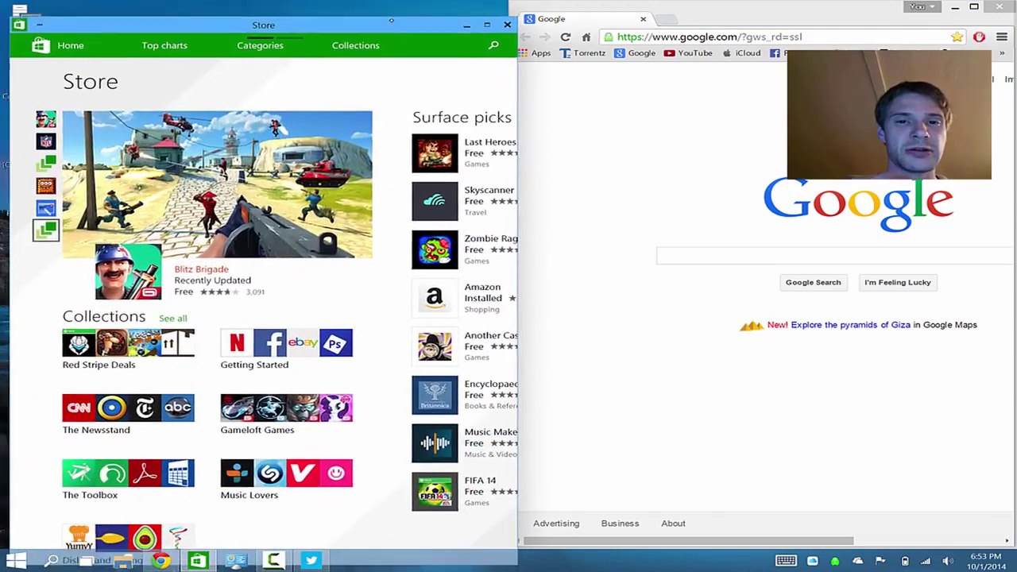
key("super+Right")
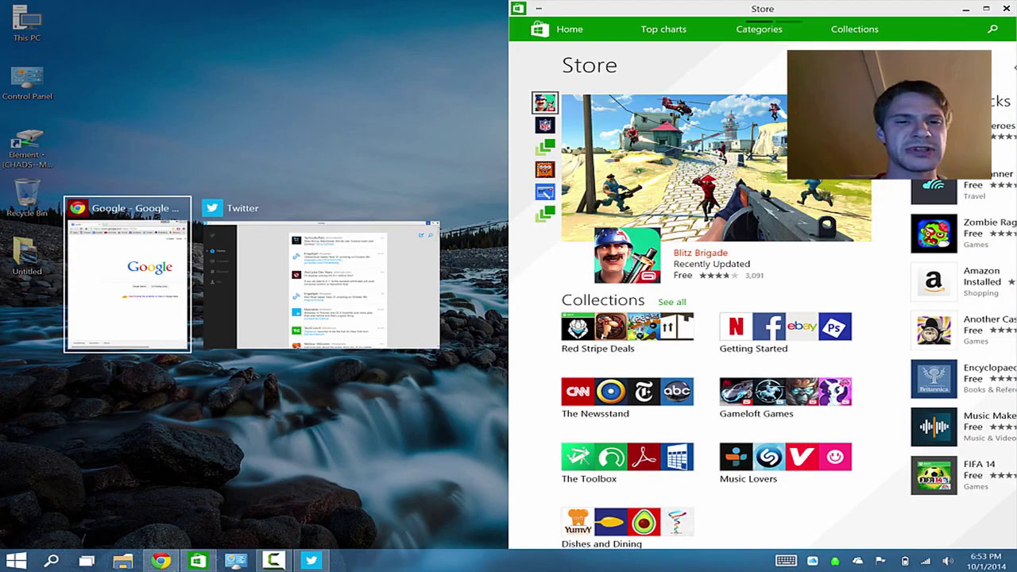
left_click(318, 270)
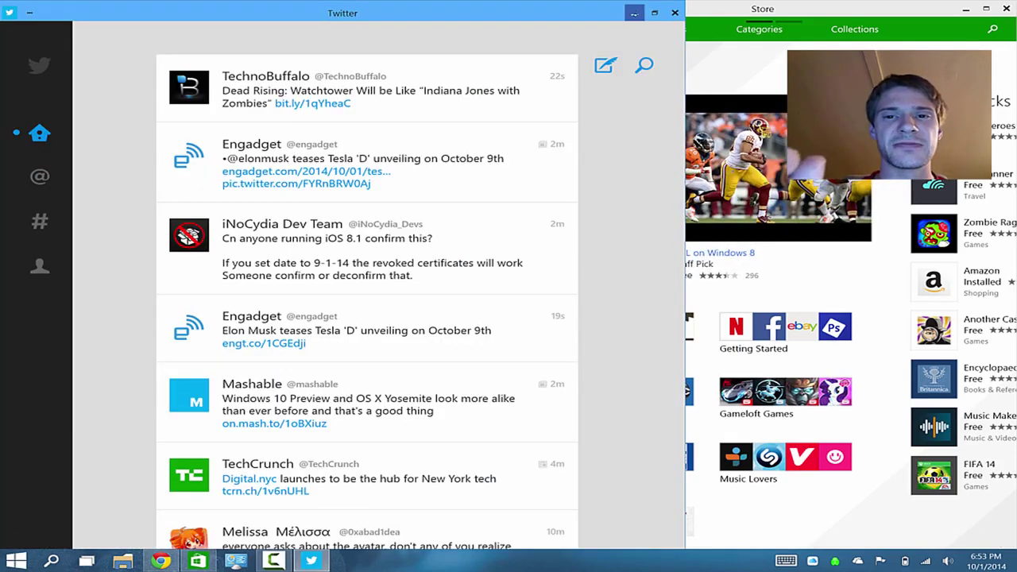
left_click(635, 13)
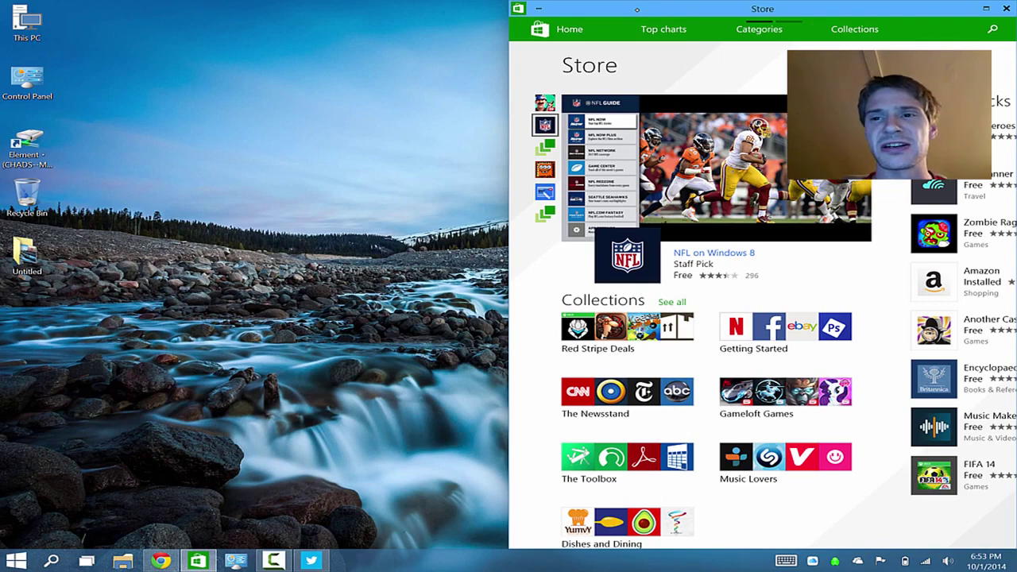
Maximize the Store window and open the Start menu with the Windows key
left_click(986, 9)
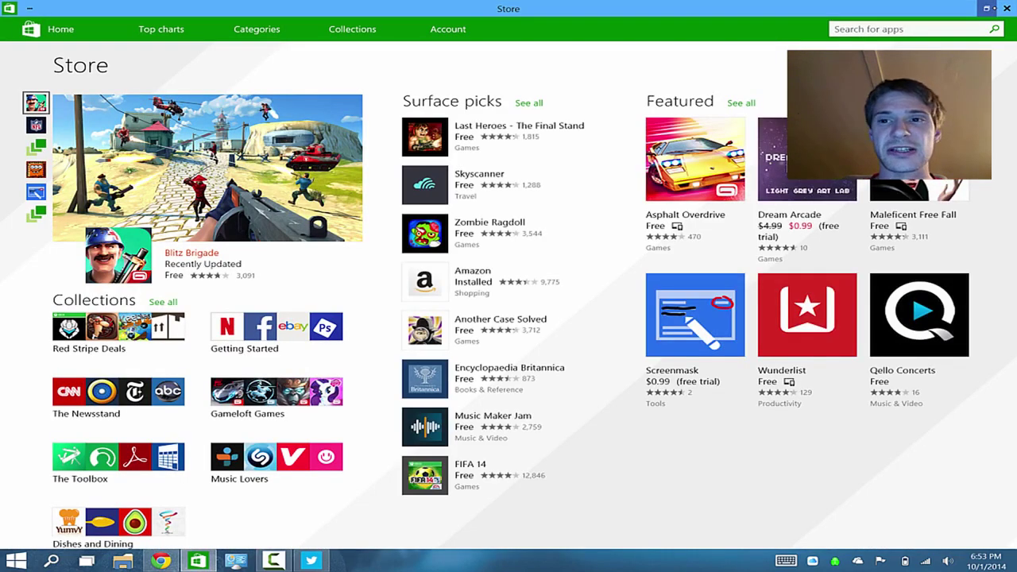
key("super")
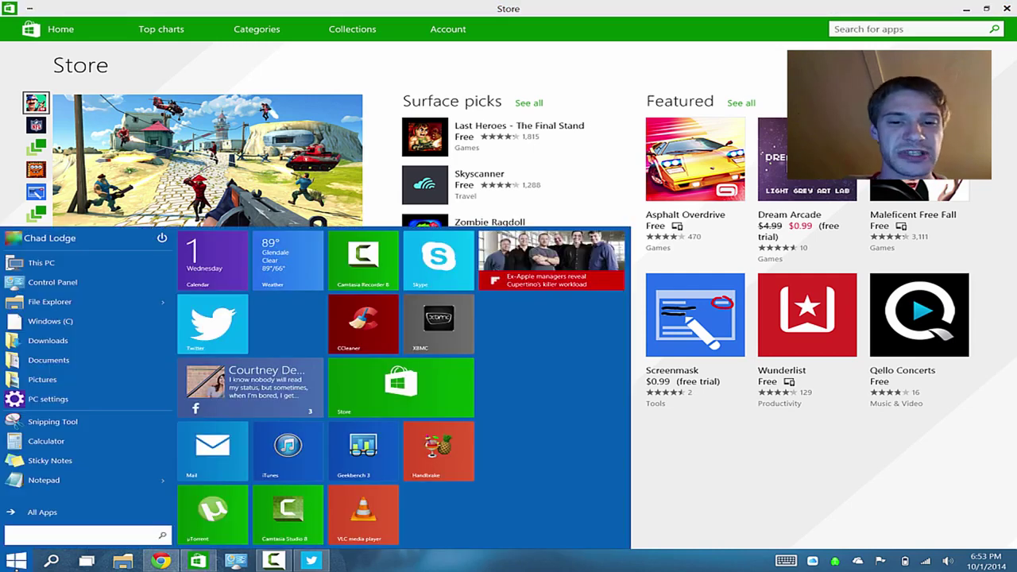